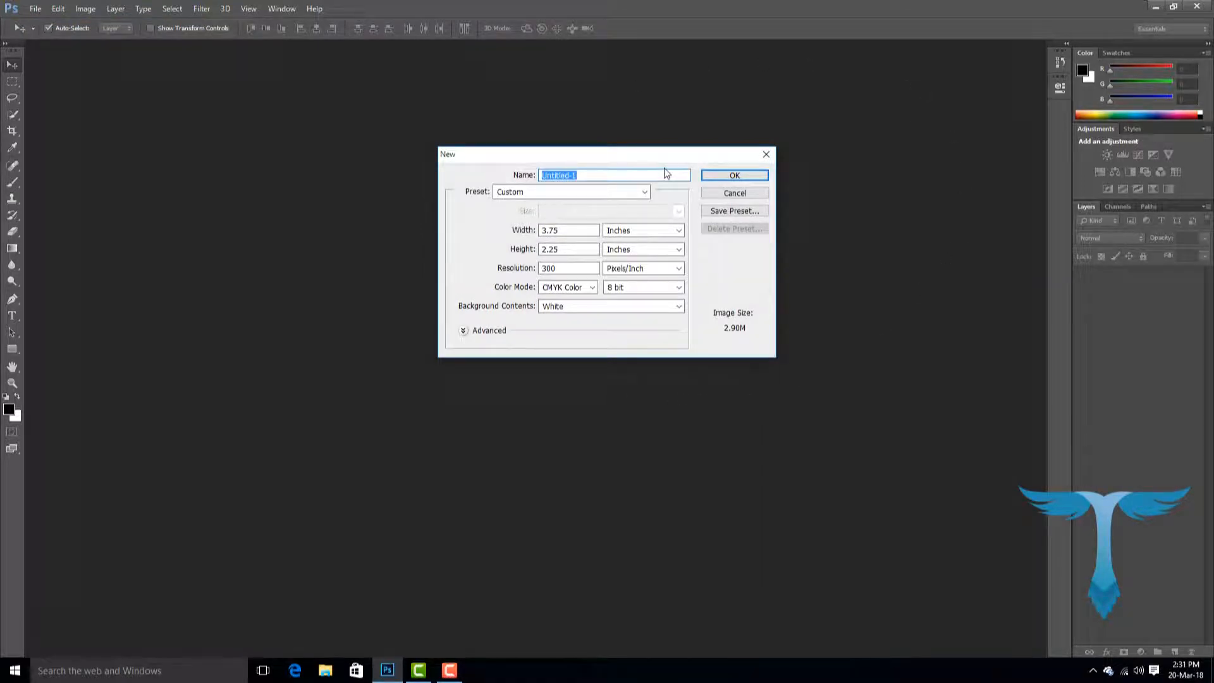
# - Create a white 3.75 × 2.25 inch, 300 pixels/inch CMYK document named Business Card and convert its background to a regular layer
pyautogui.write('Business Card')
pyautogui.click(572, 231)
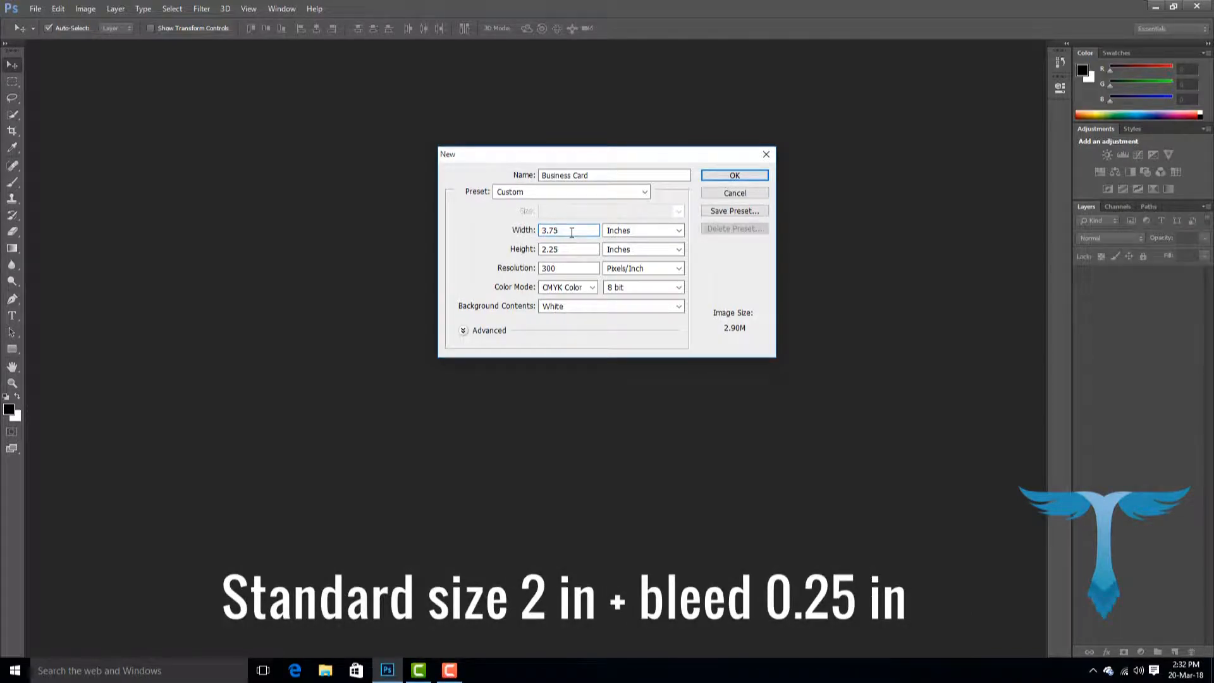
pyautogui.click(573, 268)
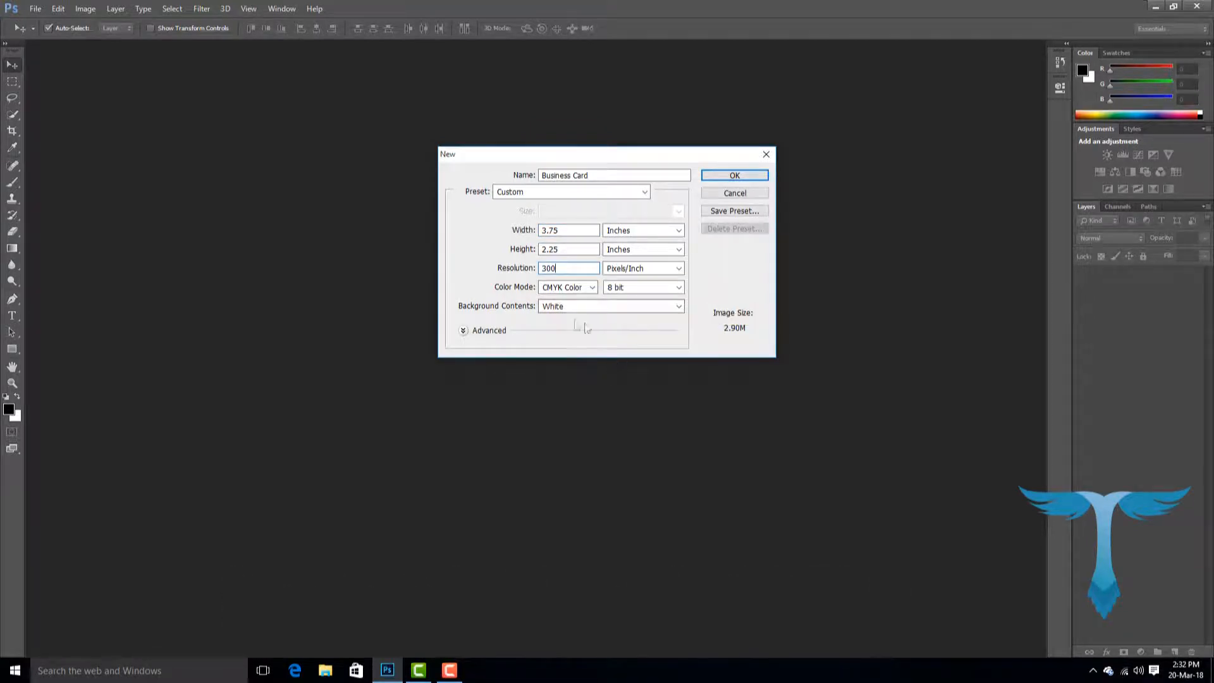
pyautogui.click(592, 288)
pyautogui.click(579, 330)
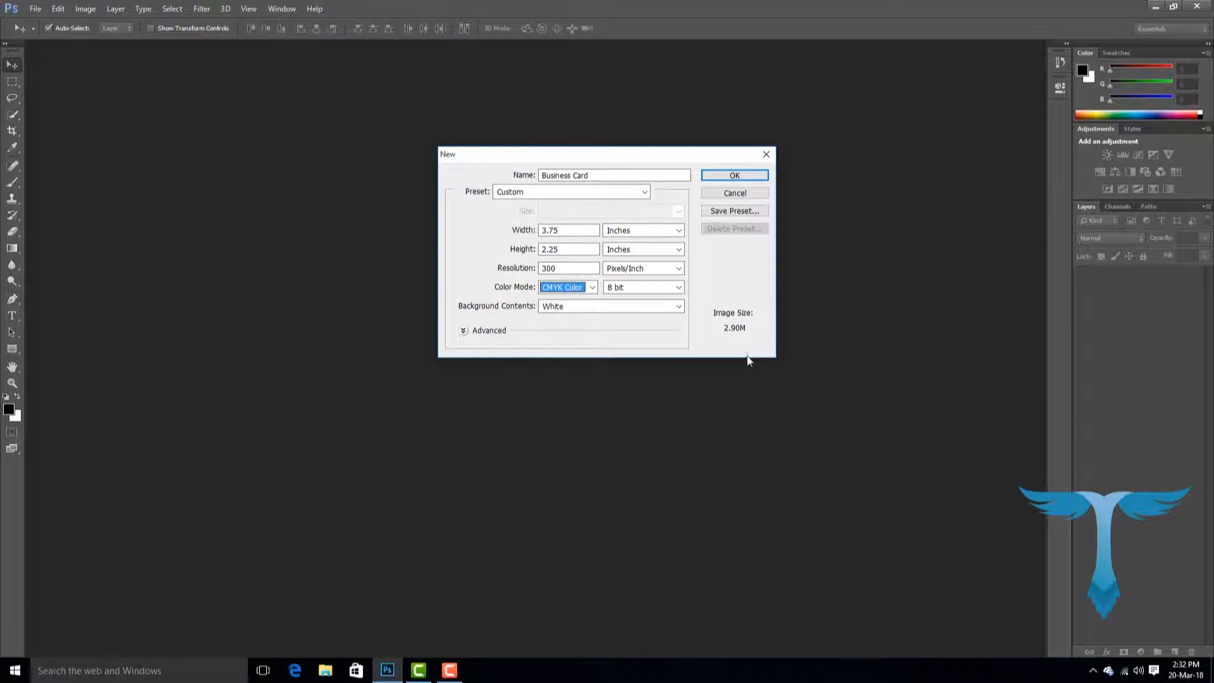
pyautogui.click(732, 177)
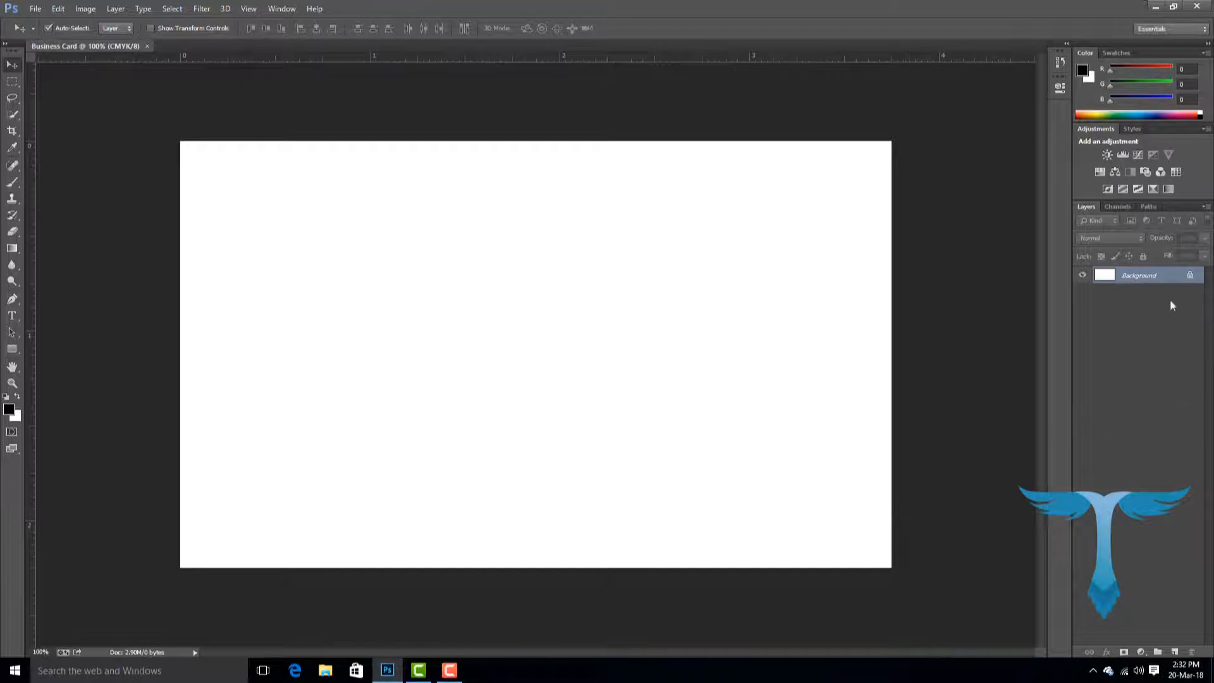
pyautogui.doubleClick(1184, 276)
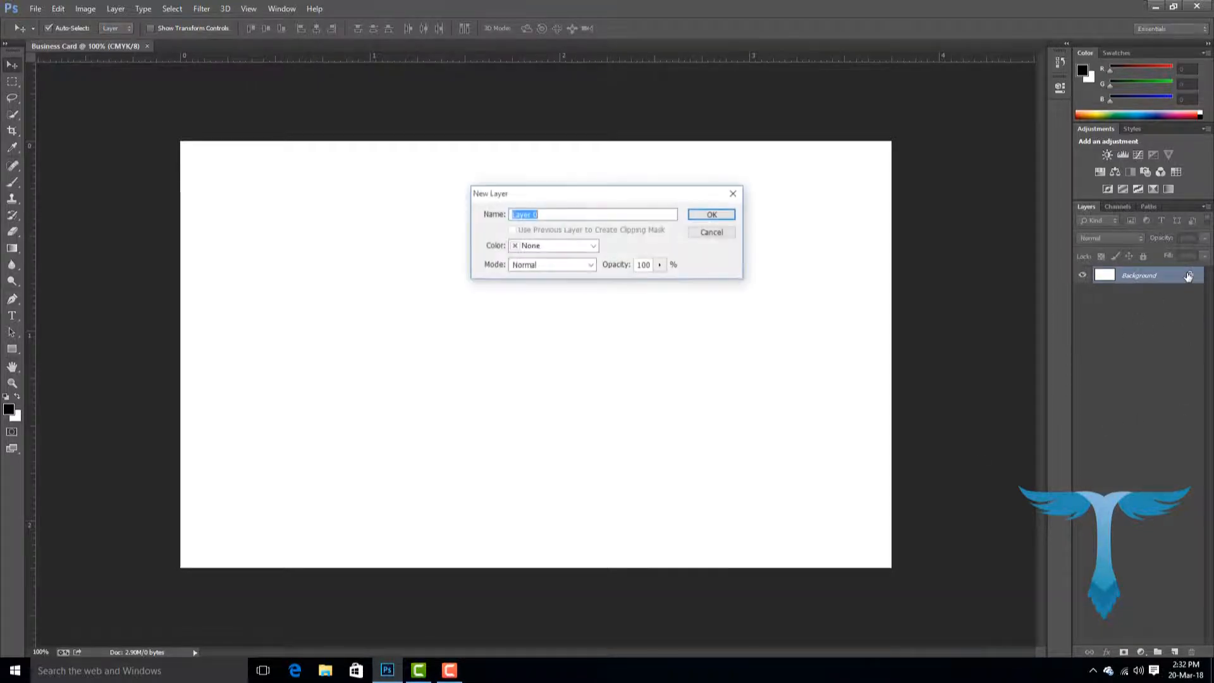
pyautogui.click(699, 216)
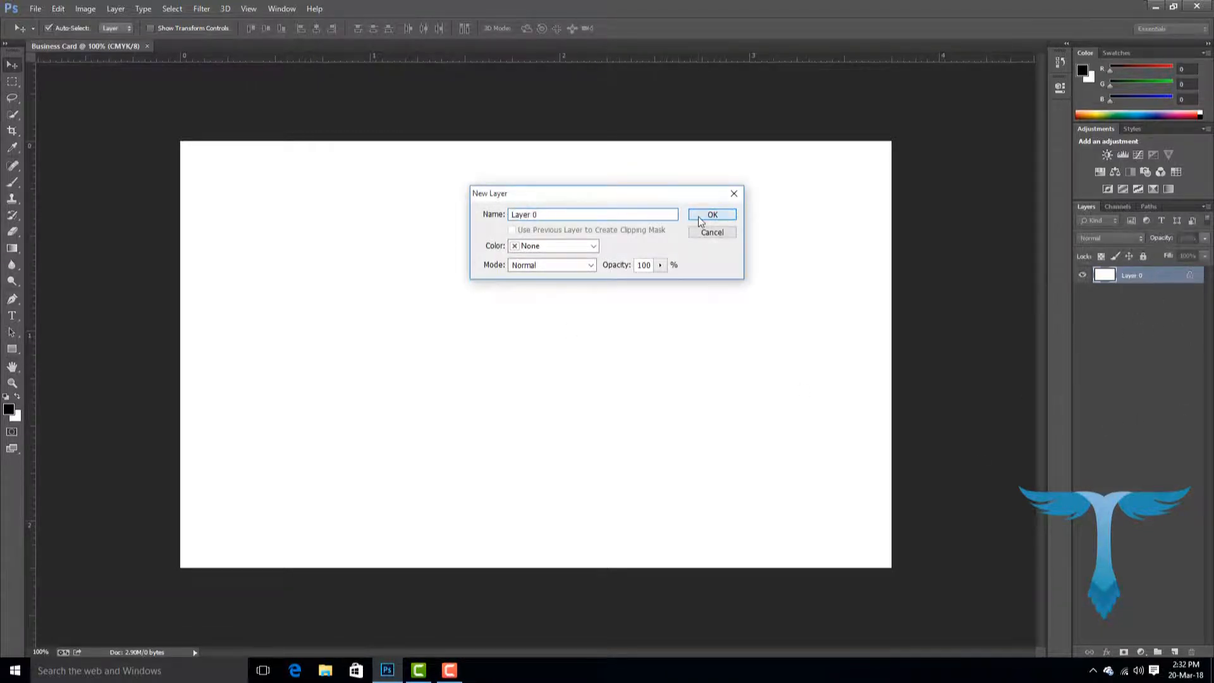
# - Create a black rectangle shape measuring 1050 × 600 px for the standard card size
pyautogui.click(9, 352)
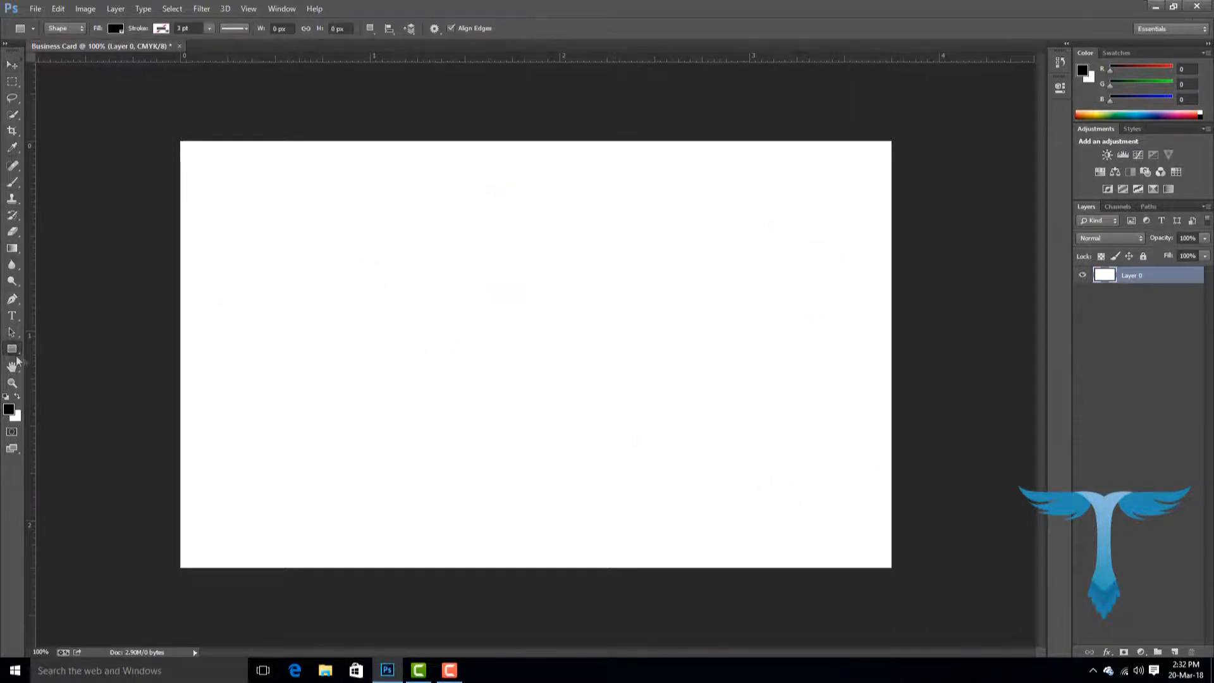
pyautogui.click(490, 304)
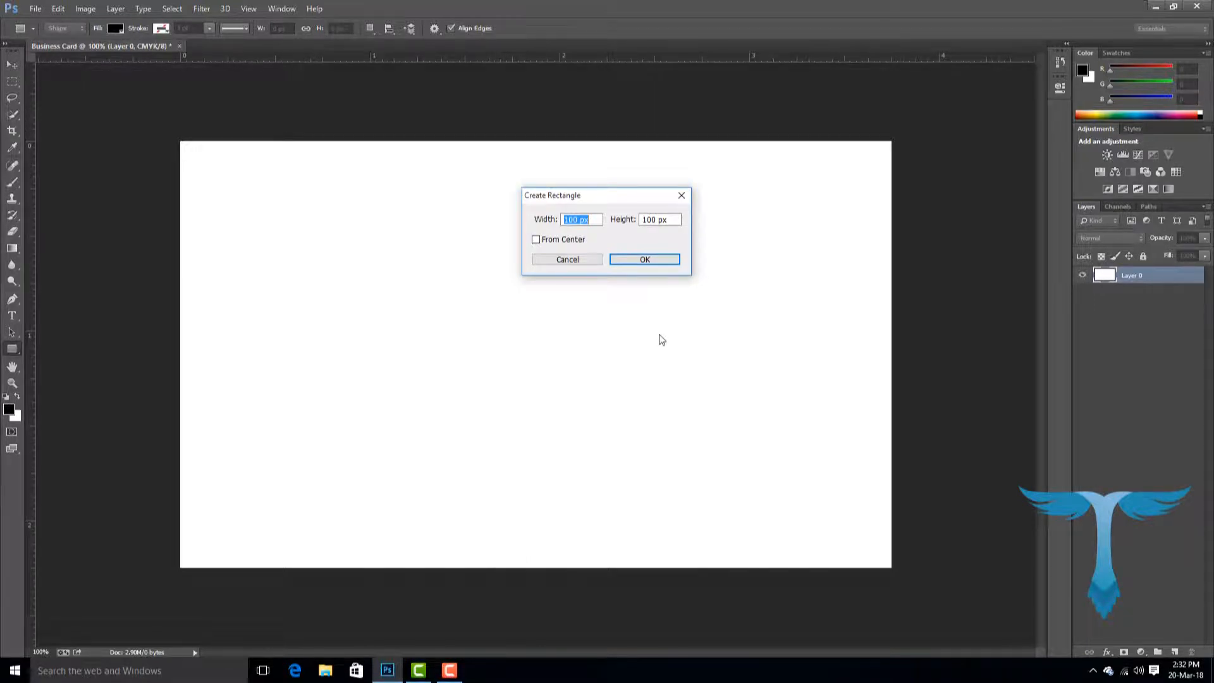
pyautogui.write('3')
pyautogui.press('Tab')
pyautogui.write('2')
pyautogui.click(659, 259)
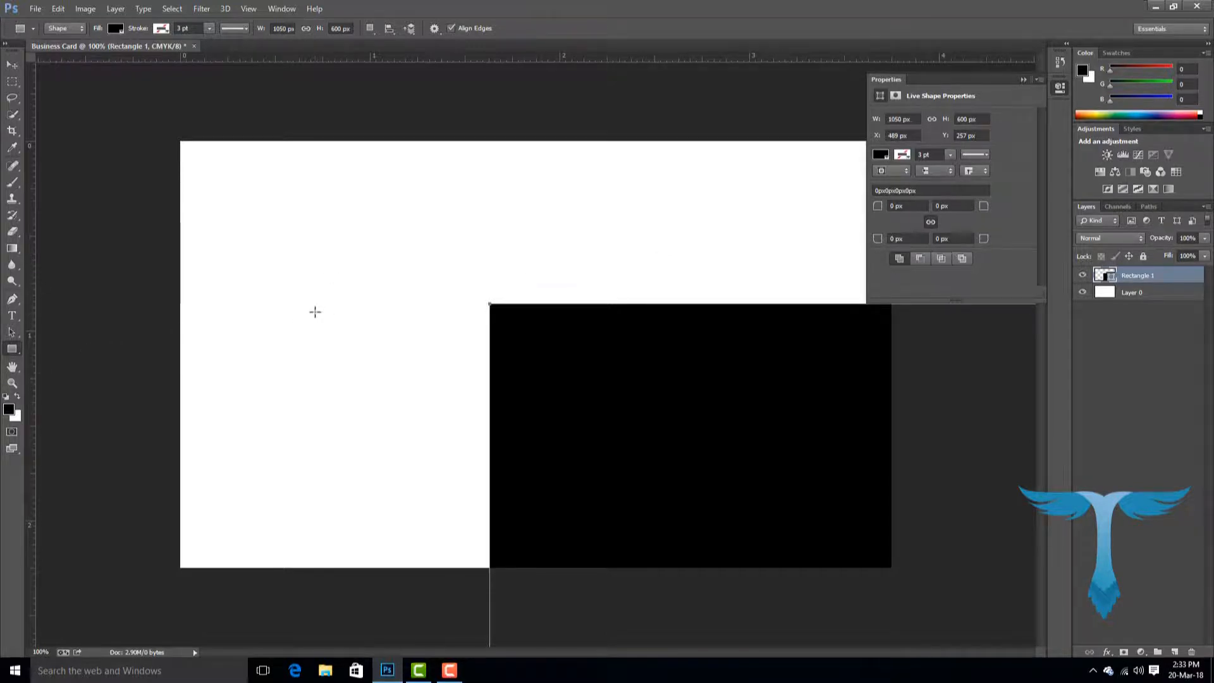
# - Create a second rectangle shape for the safety area, 3.25 in wide and 1.75 in high
pyautogui.click(315, 312)
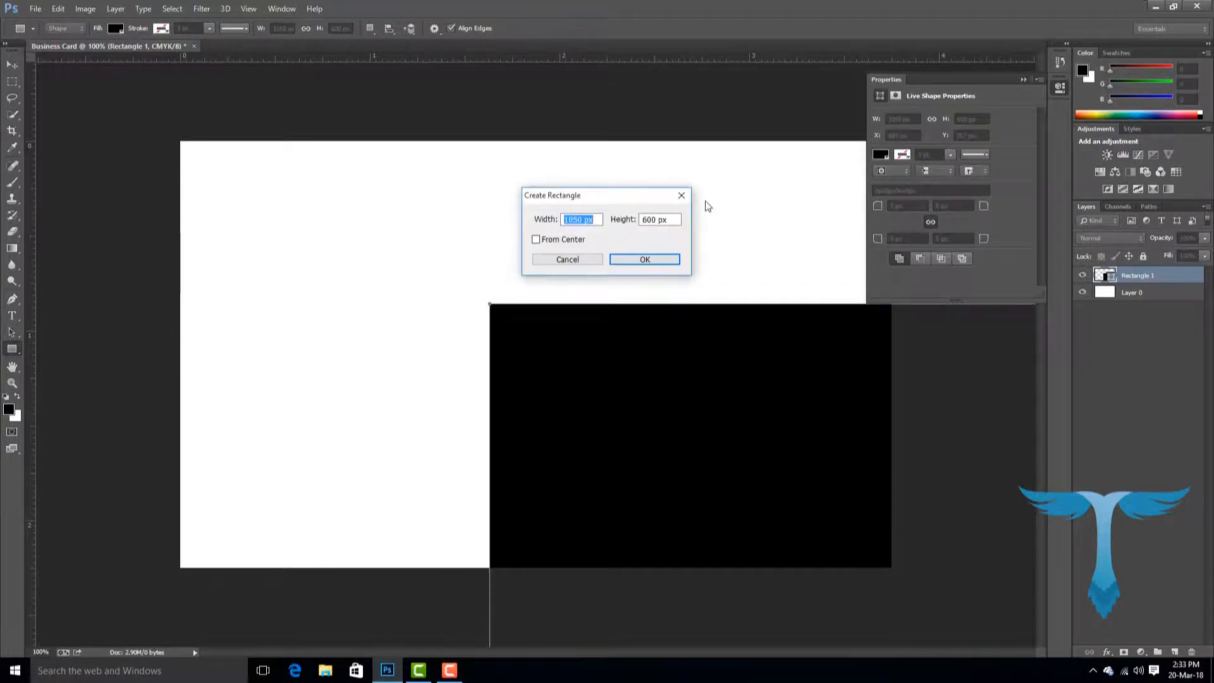
pyautogui.write('3.25')
pyautogui.press('Tab')
pyautogui.write('1')
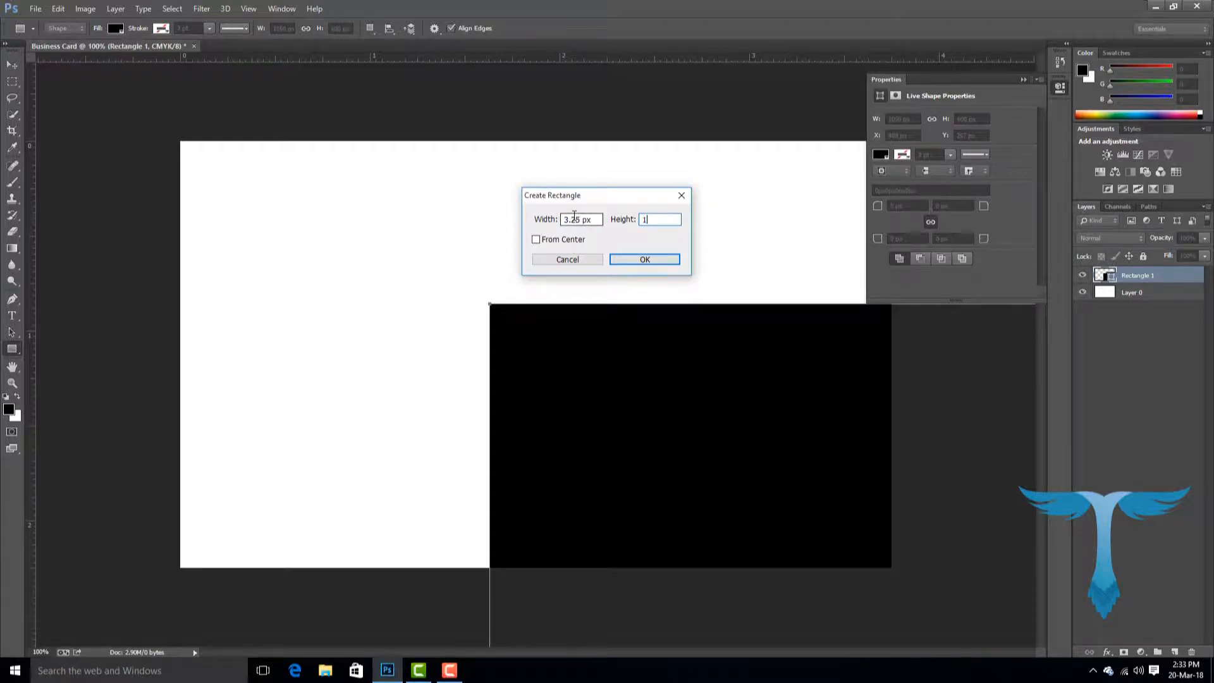
pyautogui.write('.75')
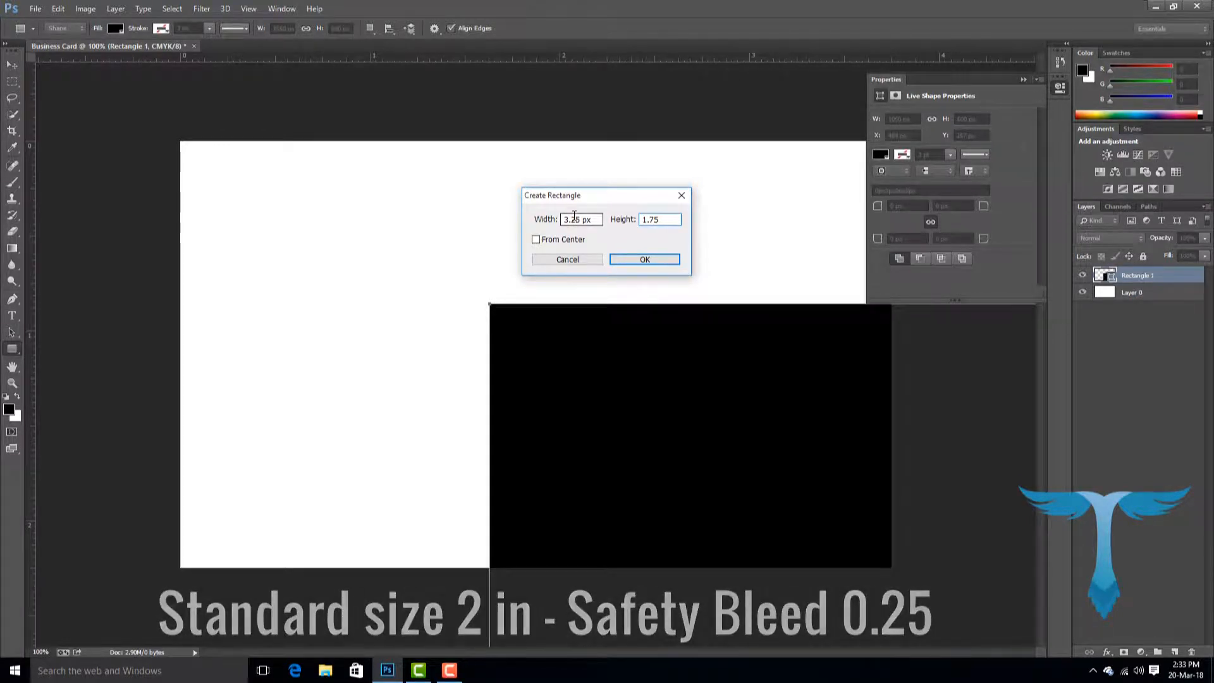
pyautogui.doubleClick(585, 220)
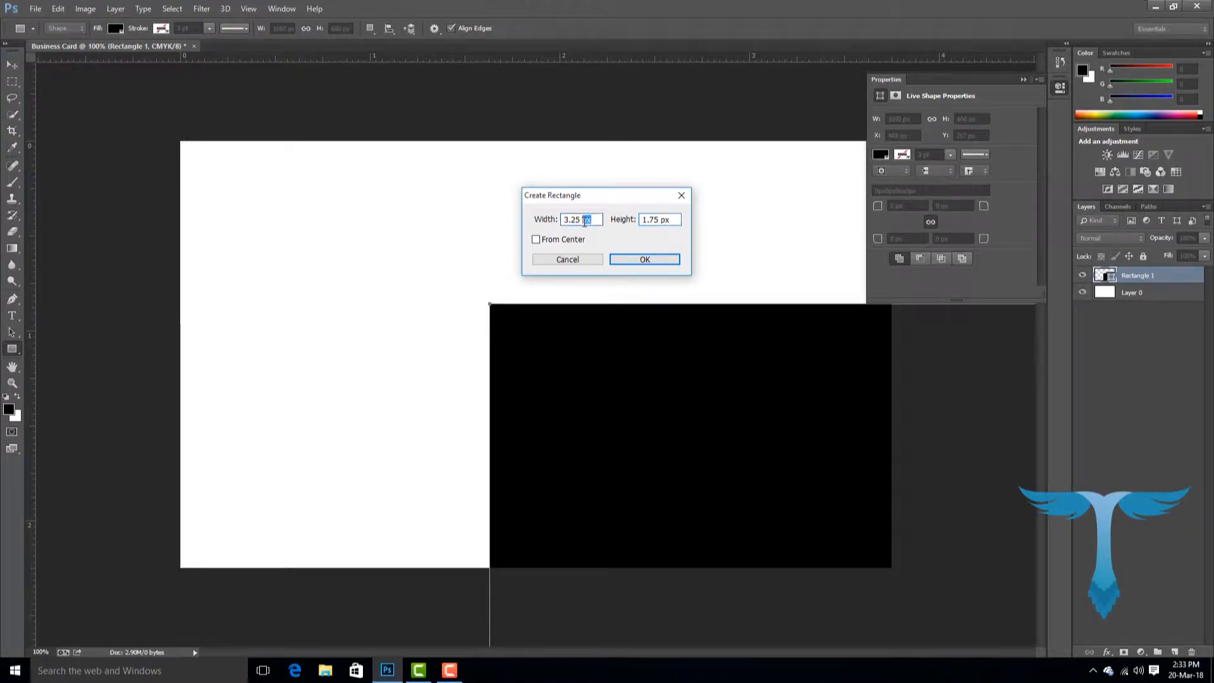
pyautogui.press('BackSpace')
pyautogui.write('in')
pyautogui.doubleClick(665, 220)
pyautogui.write('in')
pyautogui.click(656, 263)
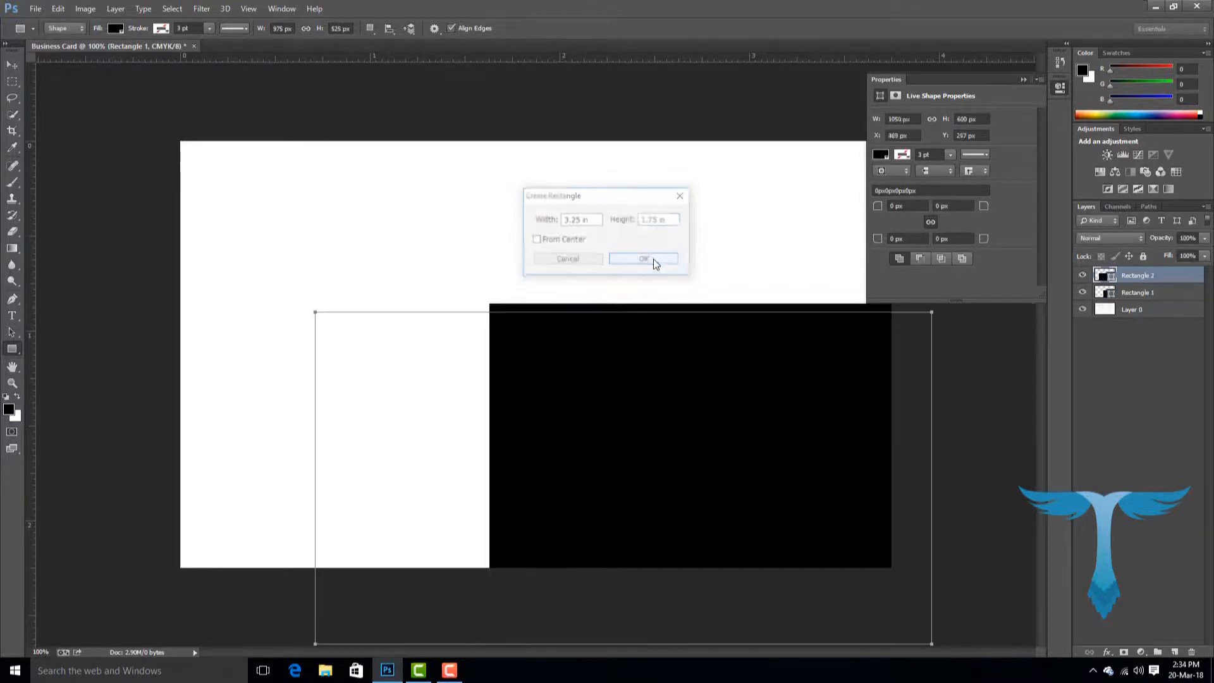
# - Fill the smaller rectangle with the recently used bright blue and close its shape properties
pyautogui.click(883, 149)
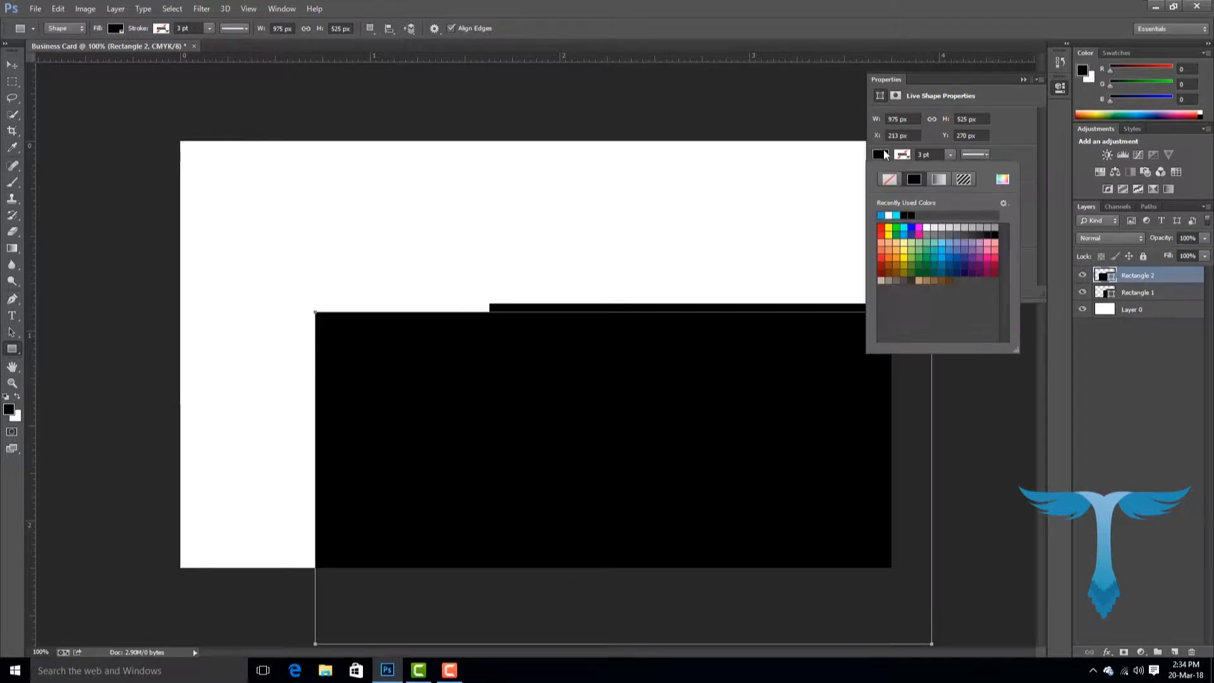
pyautogui.click(885, 213)
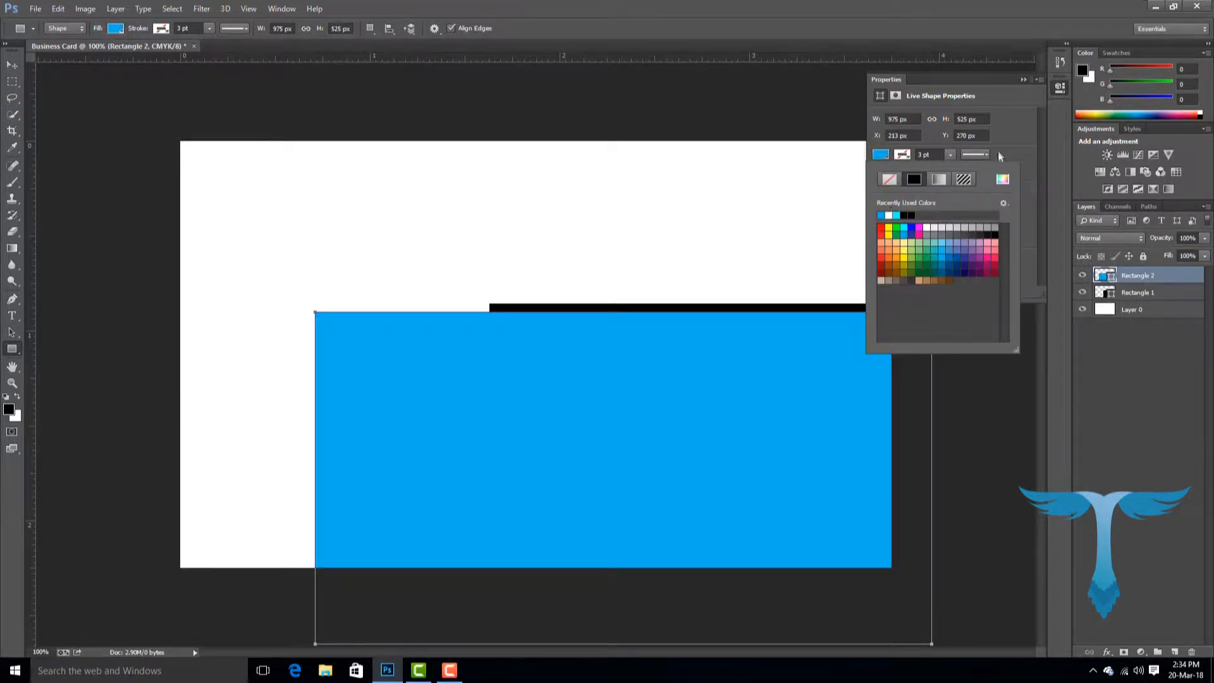
pyautogui.click(1064, 93)
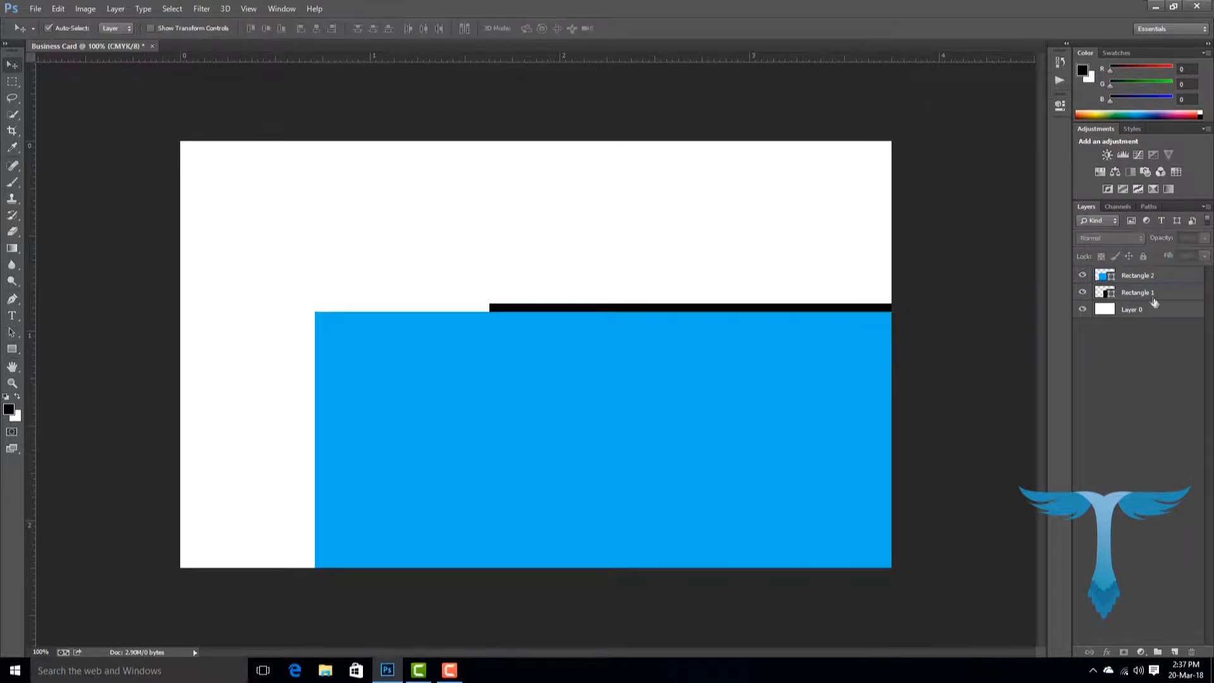
# - Align both rectangles and the white layer on their vertical and horizontal centers, and move them together to fit the canvas
pyautogui.click(1135, 276)
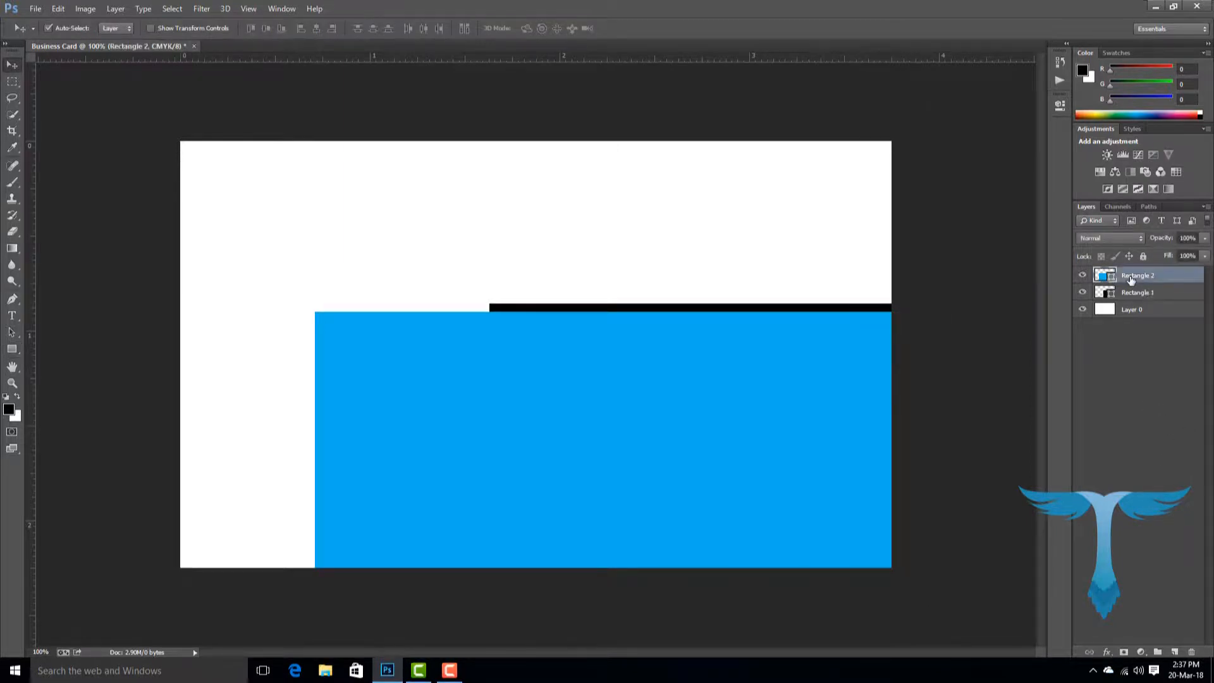
pyautogui.keyDown('shift'); pyautogui.click(1135, 293); pyautogui.keyUp('shift')
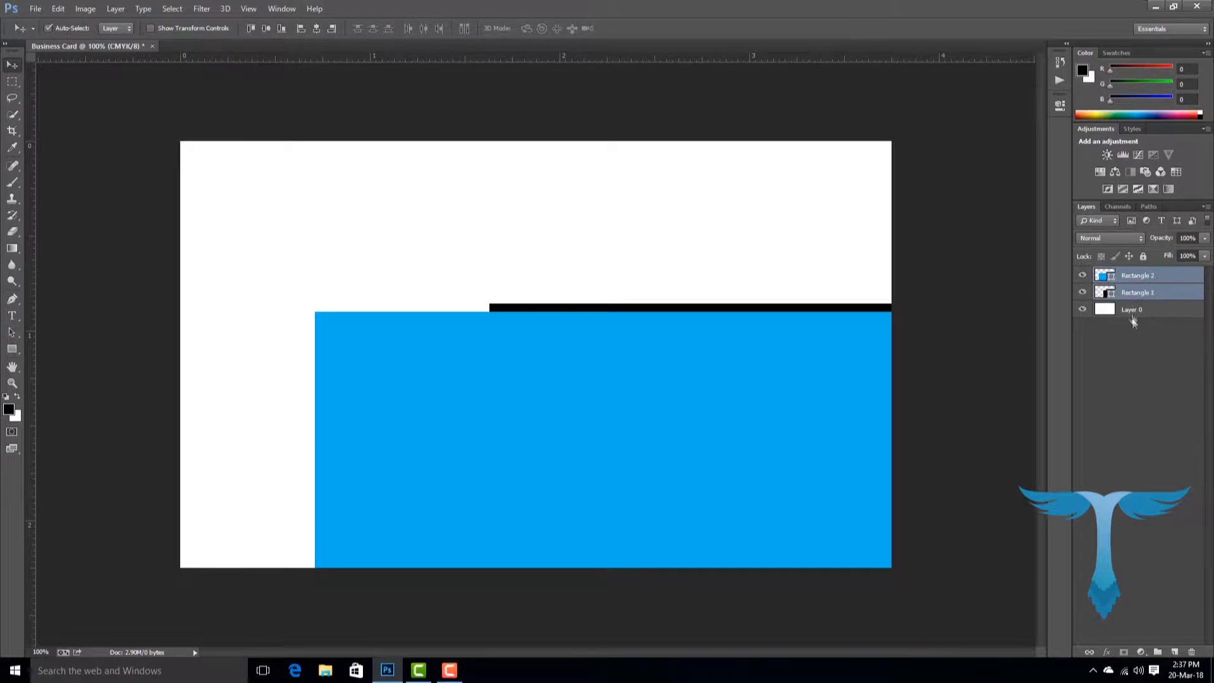
pyautogui.keyDown('shift'); pyautogui.click(1132, 309); pyautogui.keyUp('shift')
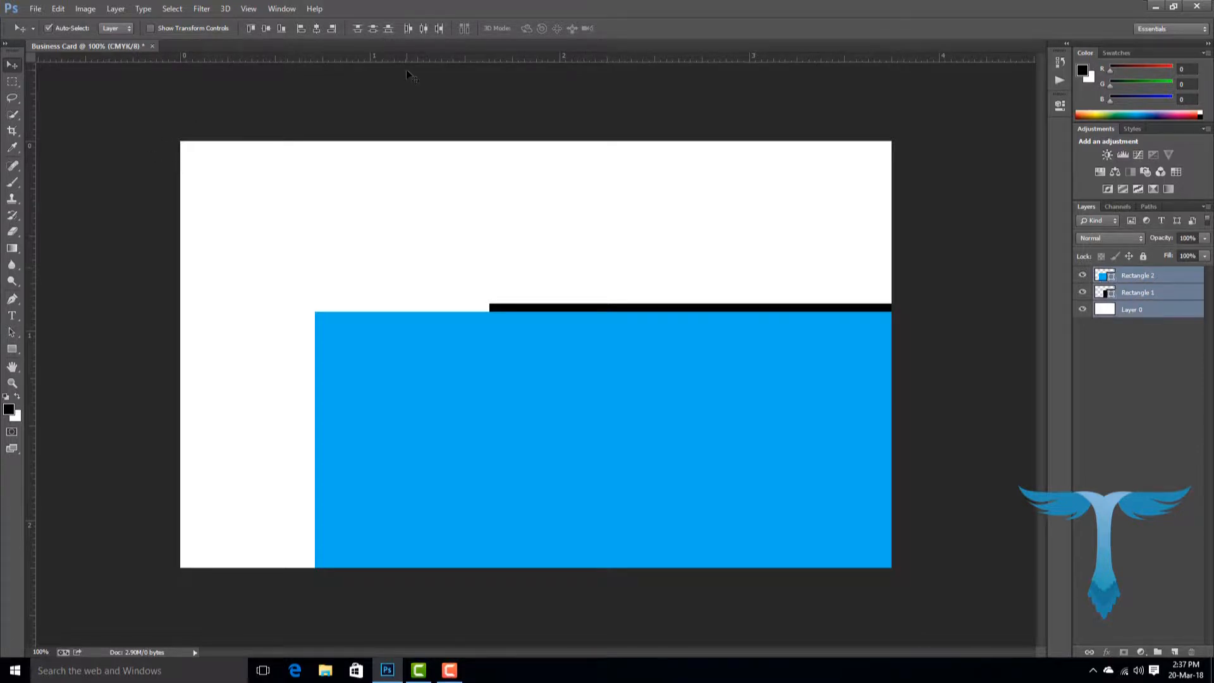
pyautogui.click(267, 28)
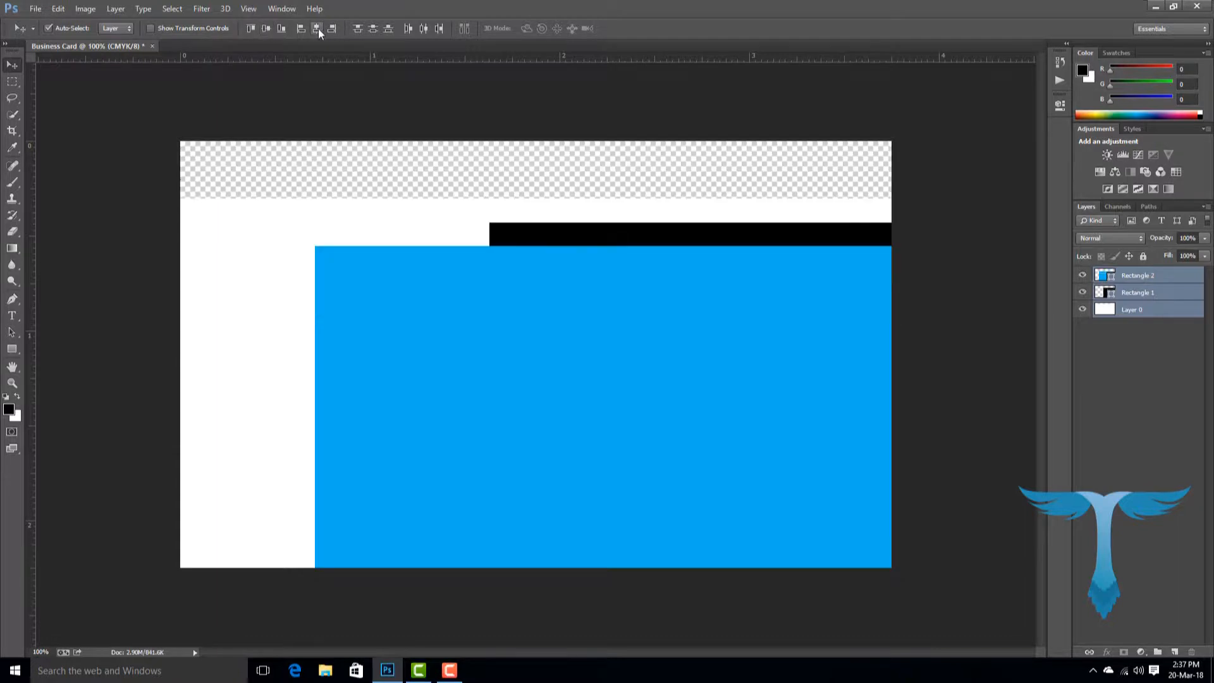
pyautogui.click(318, 28)
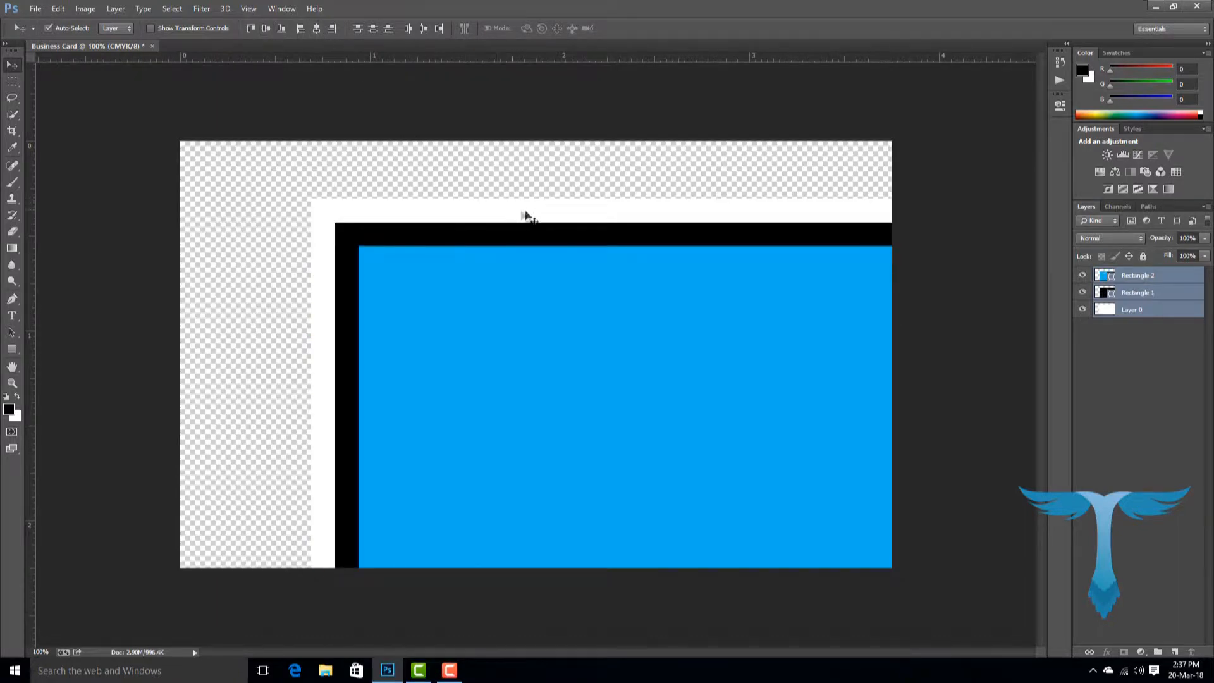
pyautogui.moveTo(680, 204); pyautogui.dragTo(583, 155)
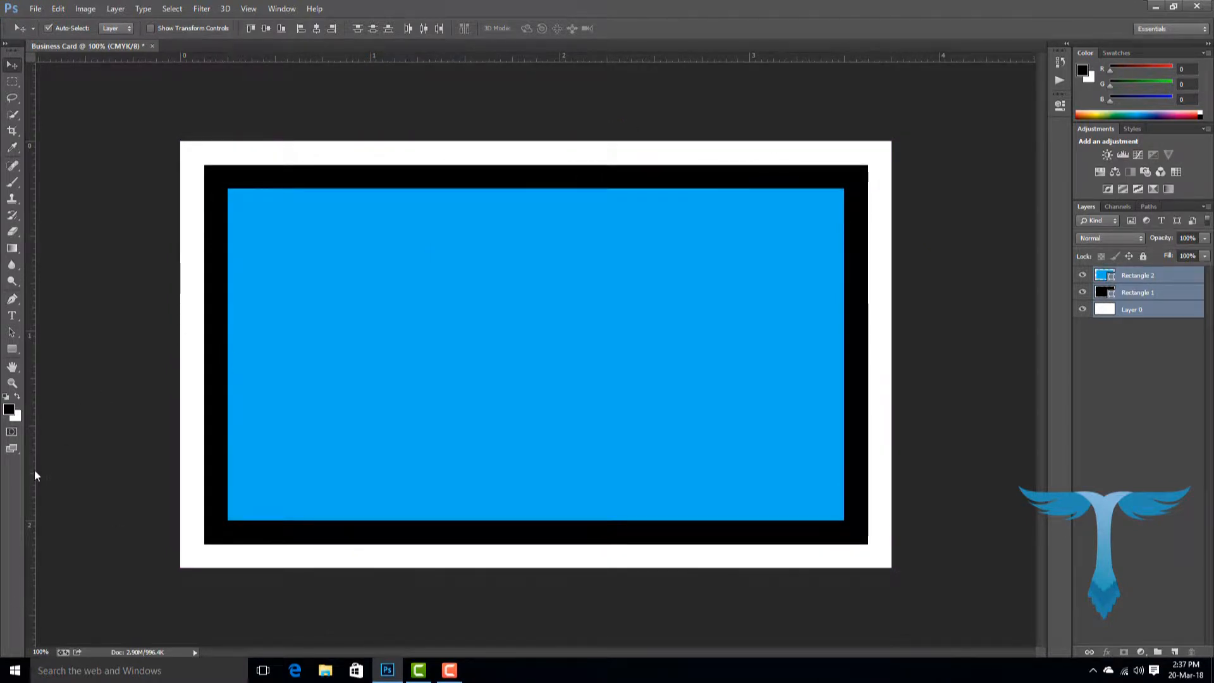
# - Place guides along all four edges of the black rectangle
pyautogui.moveTo(33, 473); pyautogui.dragTo(205, 472)
pyautogui.moveTo(704, 59); pyautogui.dragTo(725, 165)
pyautogui.moveTo(832, 63); pyautogui.dragTo(841, 547)
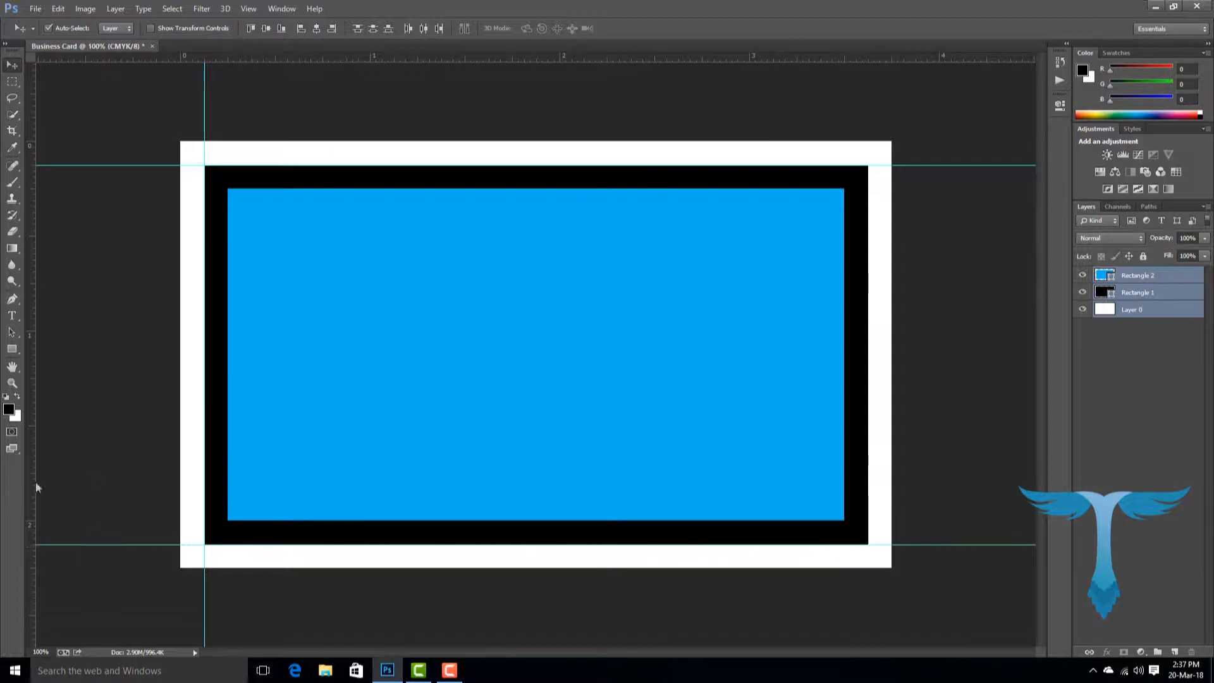
pyautogui.moveTo(30, 493); pyautogui.dragTo(869, 544)
# - Place guides along all four edges of the blue rectangle
pyautogui.moveTo(711, 60); pyautogui.dragTo(712, 188)
pyautogui.moveTo(29, 425); pyautogui.dragTo(227, 430)
pyautogui.moveTo(569, 60); pyautogui.dragTo(570, 520)
pyautogui.moveTo(47, 497); pyautogui.dragTo(845, 471)
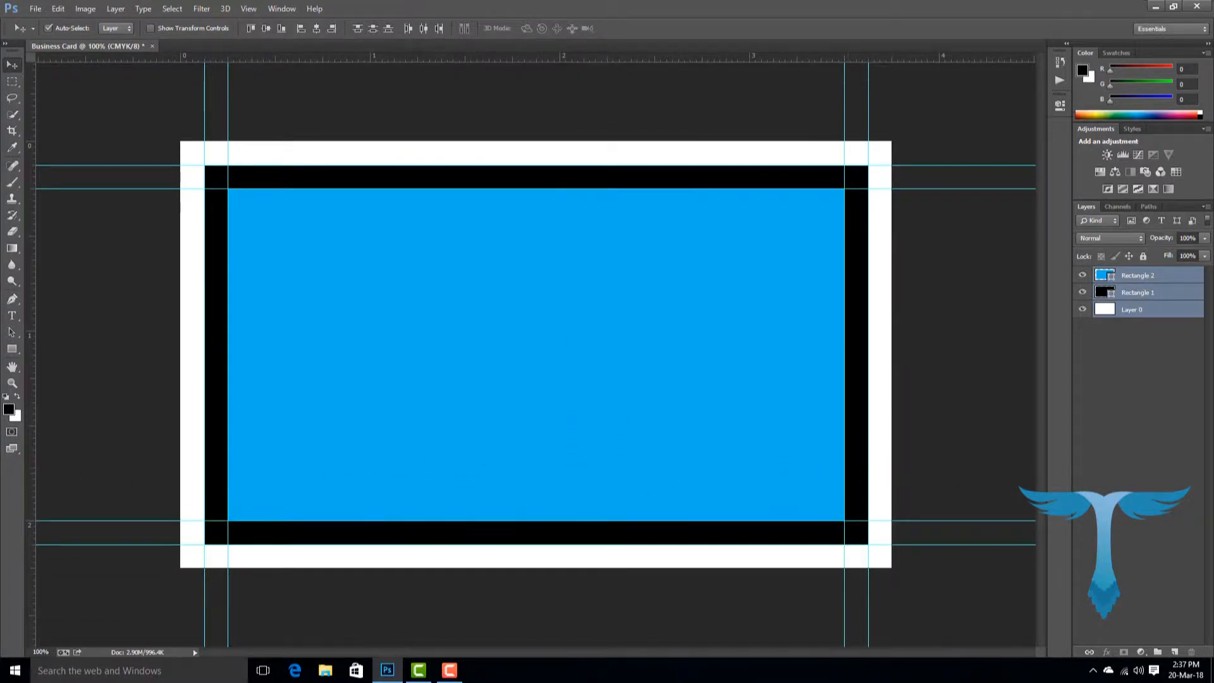
# - Place a horizontal and a vertical guide through the center of the blue rectangle, using its Free Transform center point
pyautogui.click(1138, 406)
pyautogui.click(1138, 277)
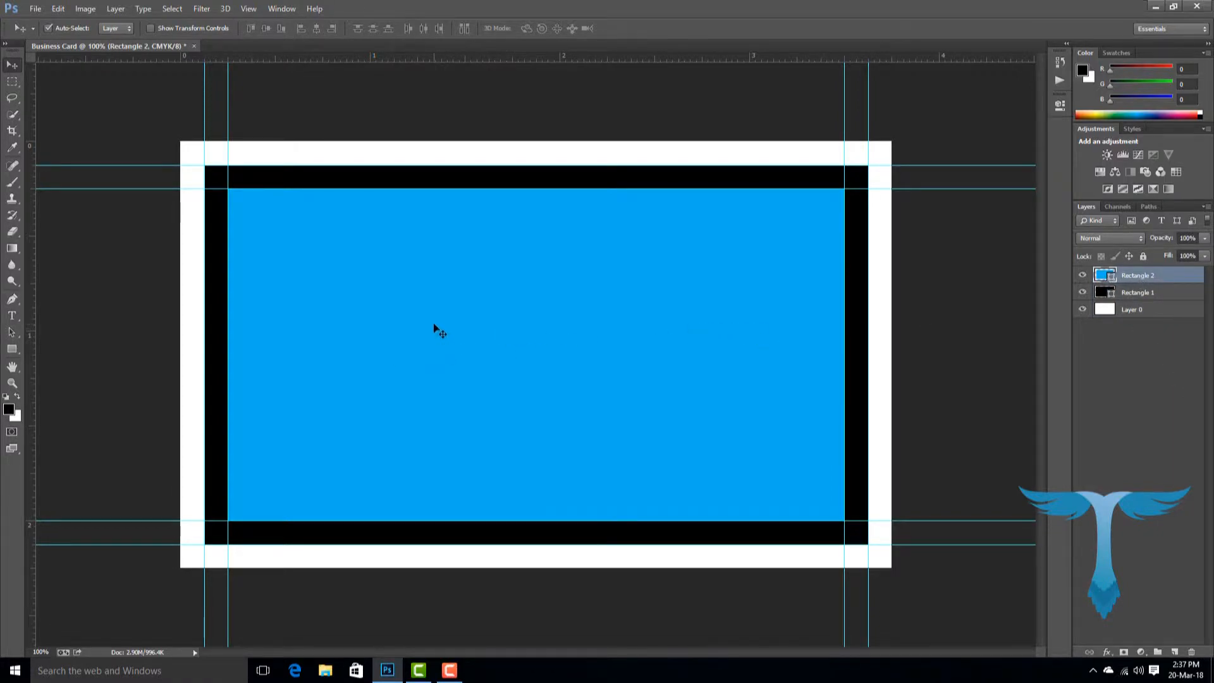
pyautogui.hotkey('ctrl', 't')
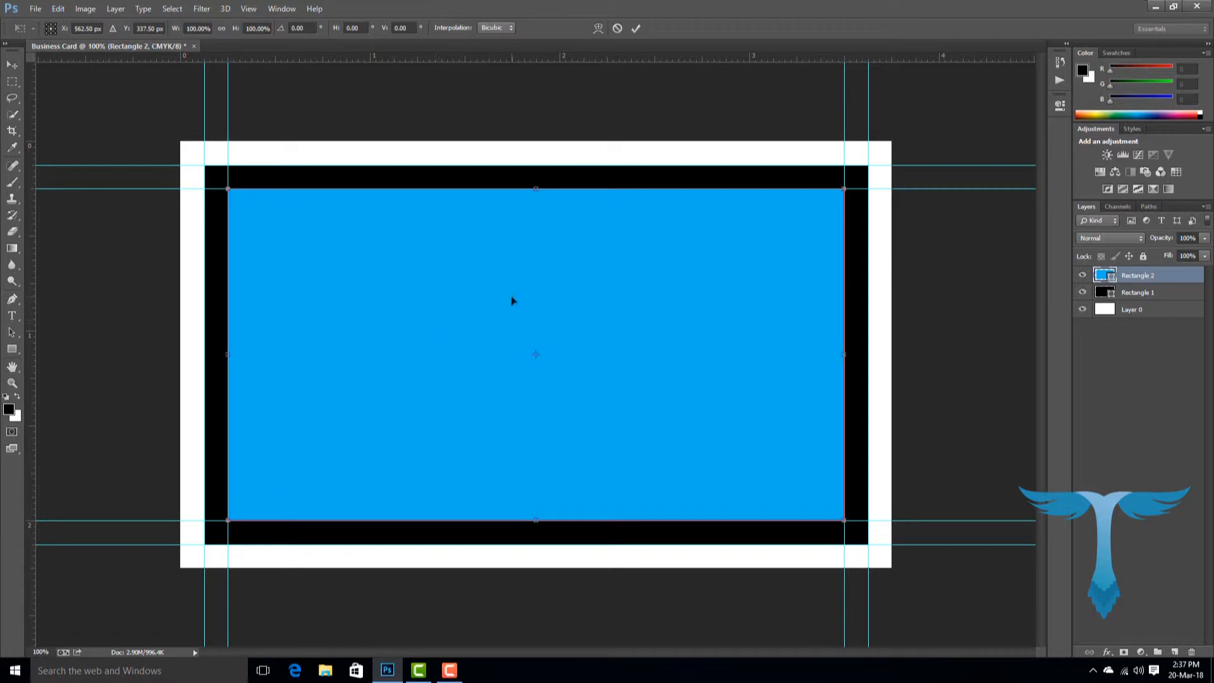
pyautogui.moveTo(639, 63); pyautogui.dragTo(679, 355)
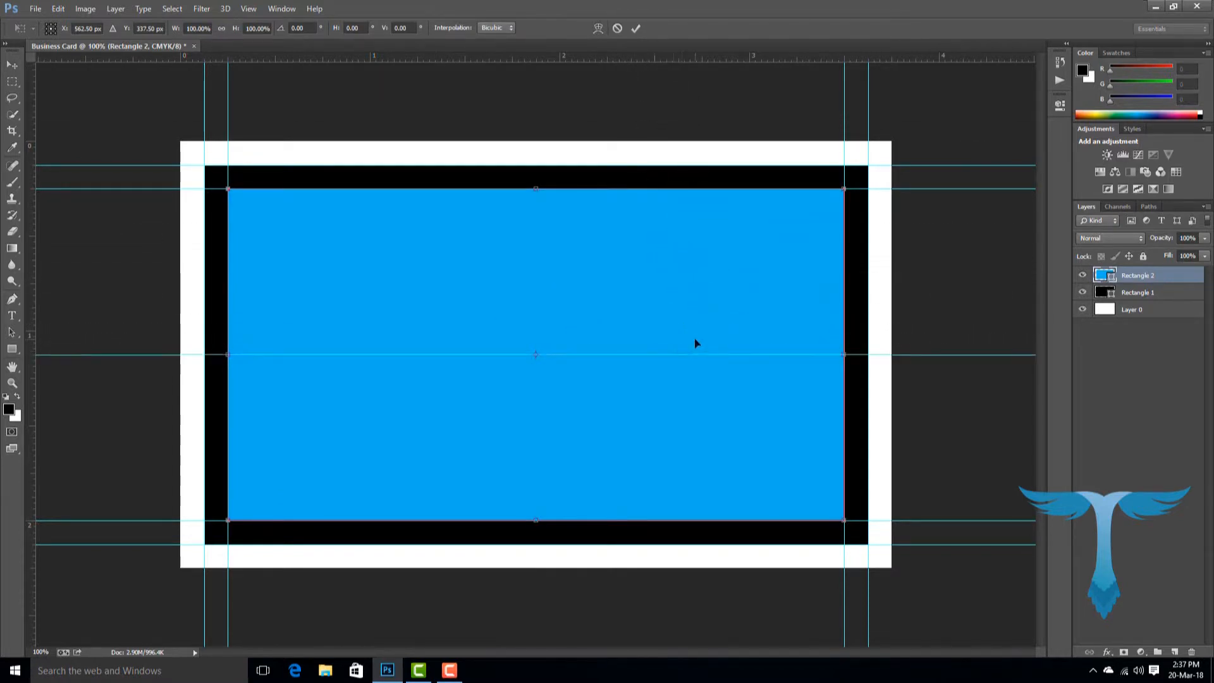
pyautogui.moveTo(32, 462); pyautogui.dragTo(535, 510)
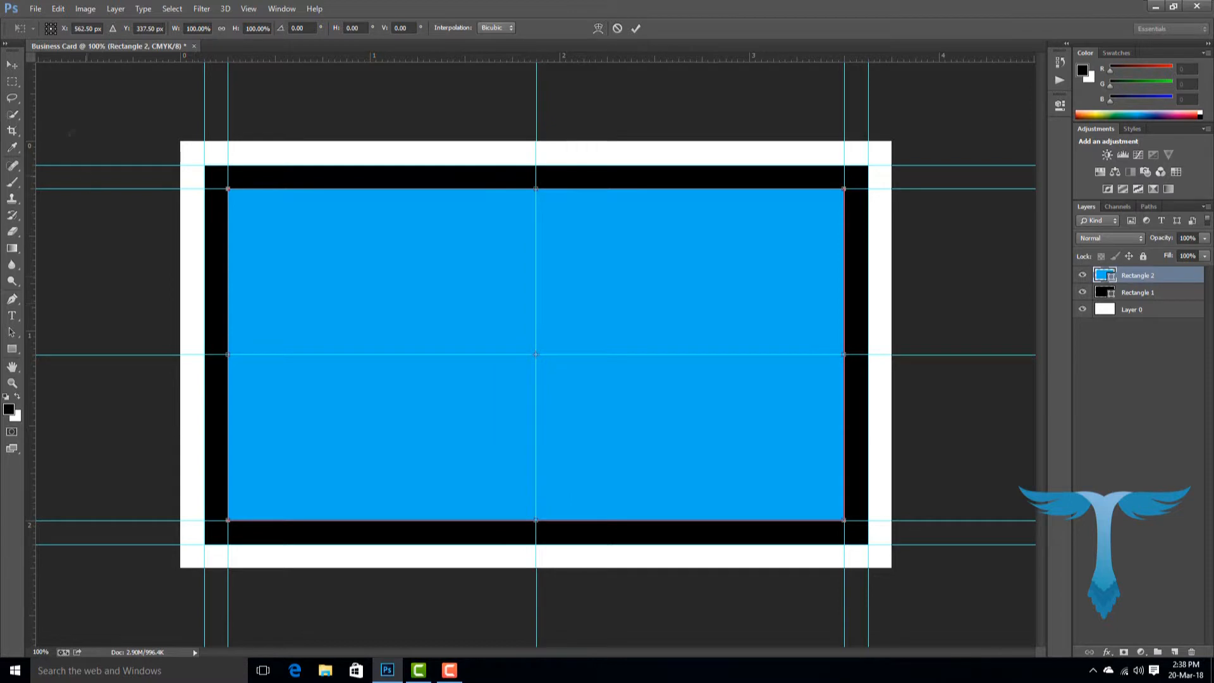
pyautogui.click(11, 64)
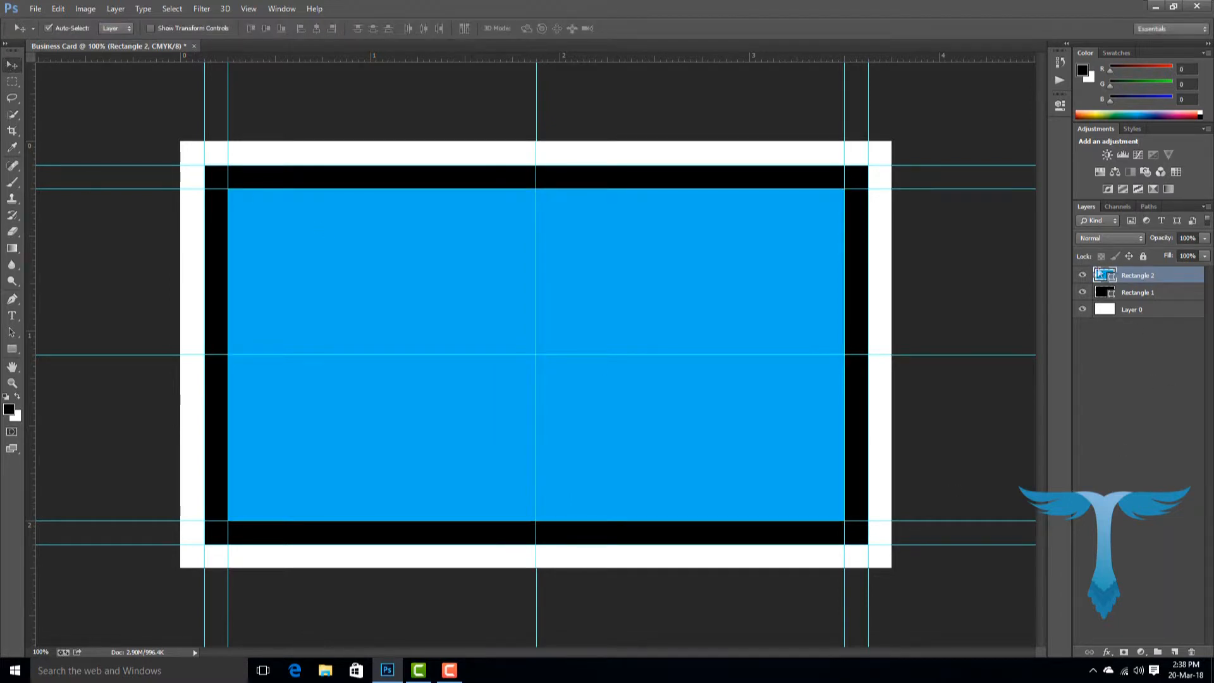
# - Hide the blue and black rectangle layers so only the white layer and guides show
pyautogui.click(1082, 275)
pyautogui.click(1082, 292)
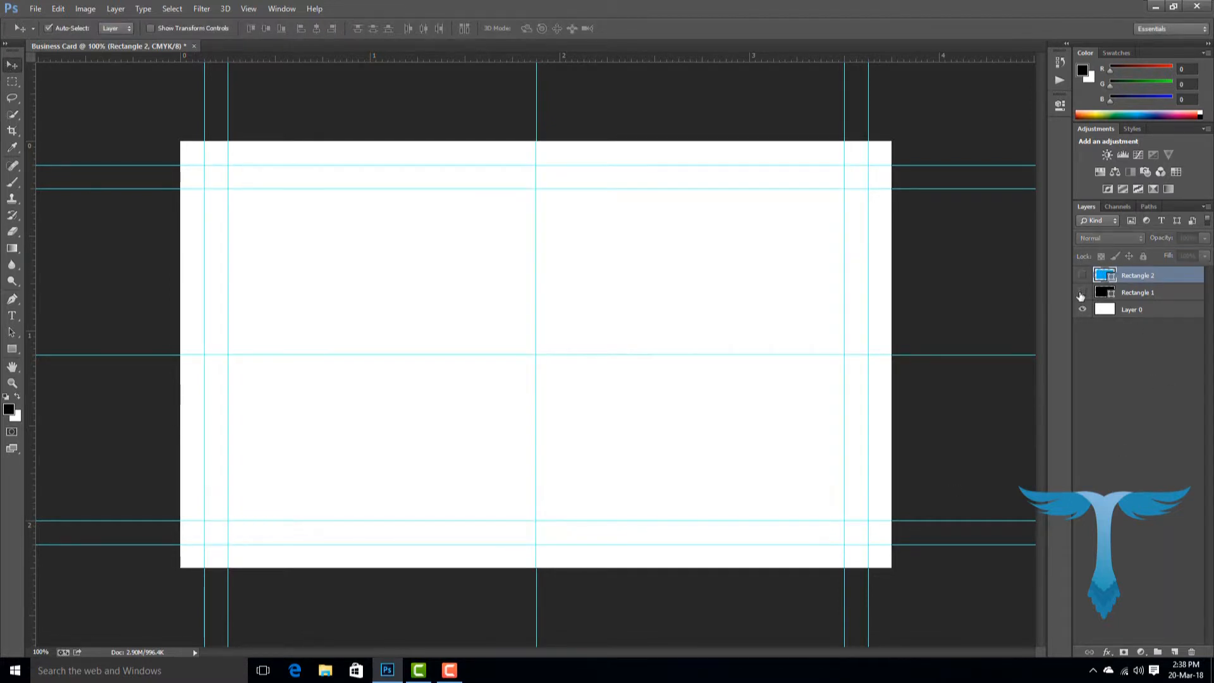